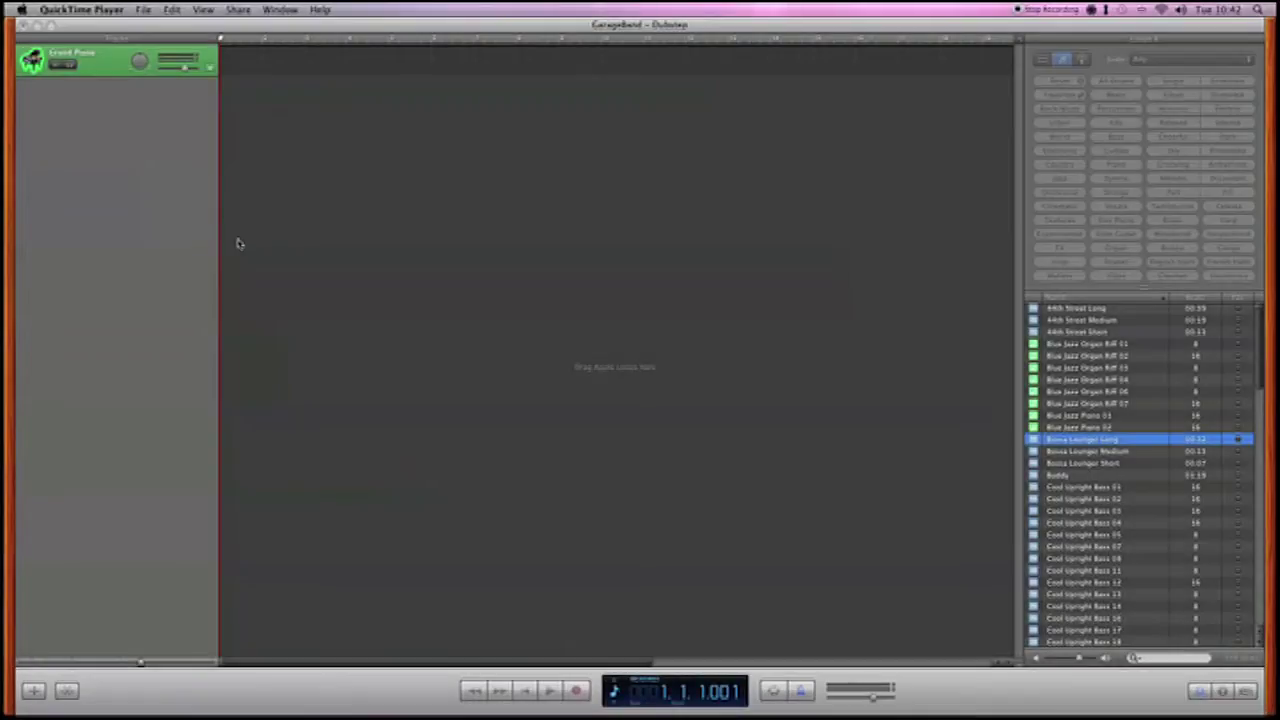
Step: Add a new Software Instrument track (Grand Piano) to the Dubstep project
left_click(238, 9)
mouse_move(263, 9)
mouse_move(150, 9)
left_click(200, 40)
left_click(251, 9)
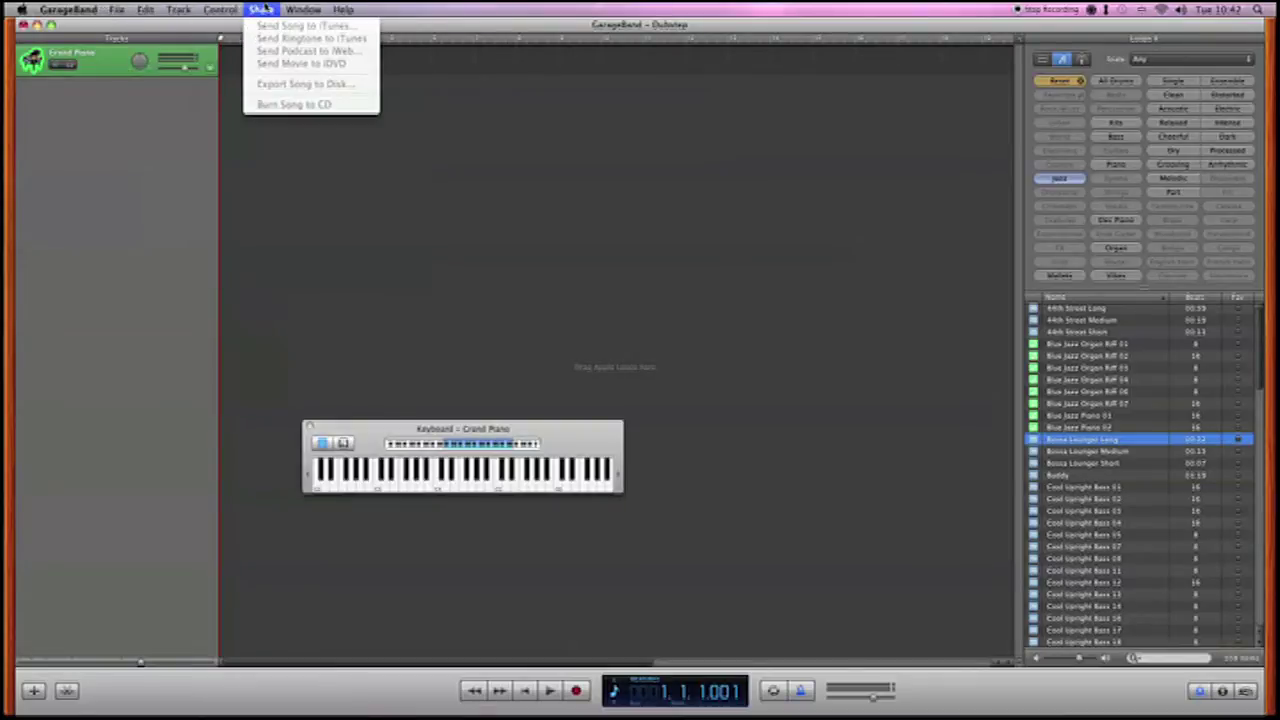
left_click(210, 153)
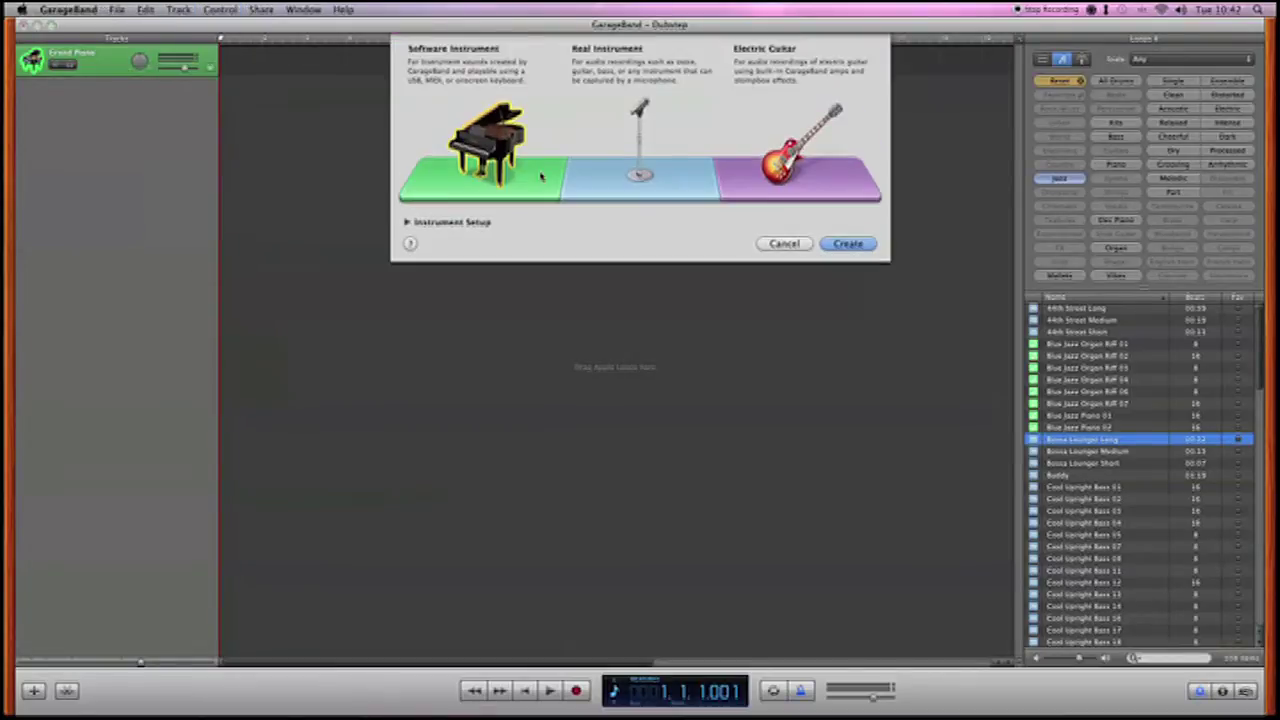
left_click(848, 244)
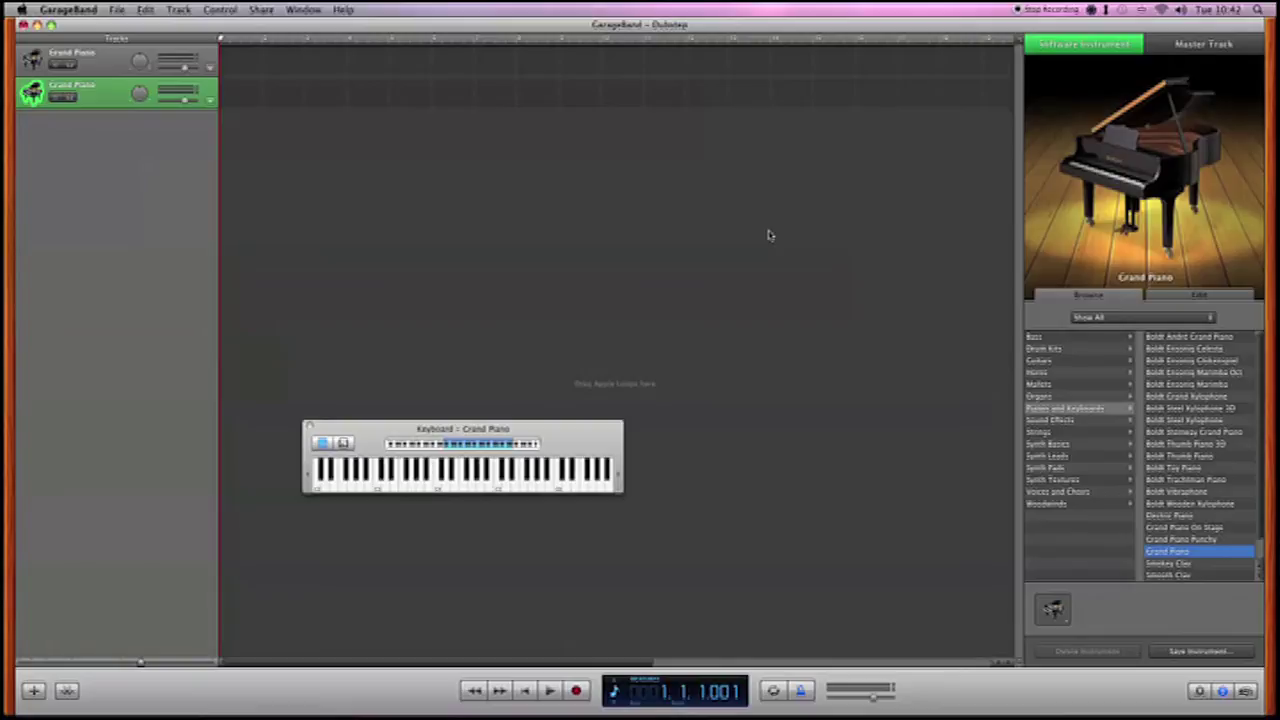
Step: Switch the new track's instrument to Synth Leads > Future Flute
left_click(1062, 446)
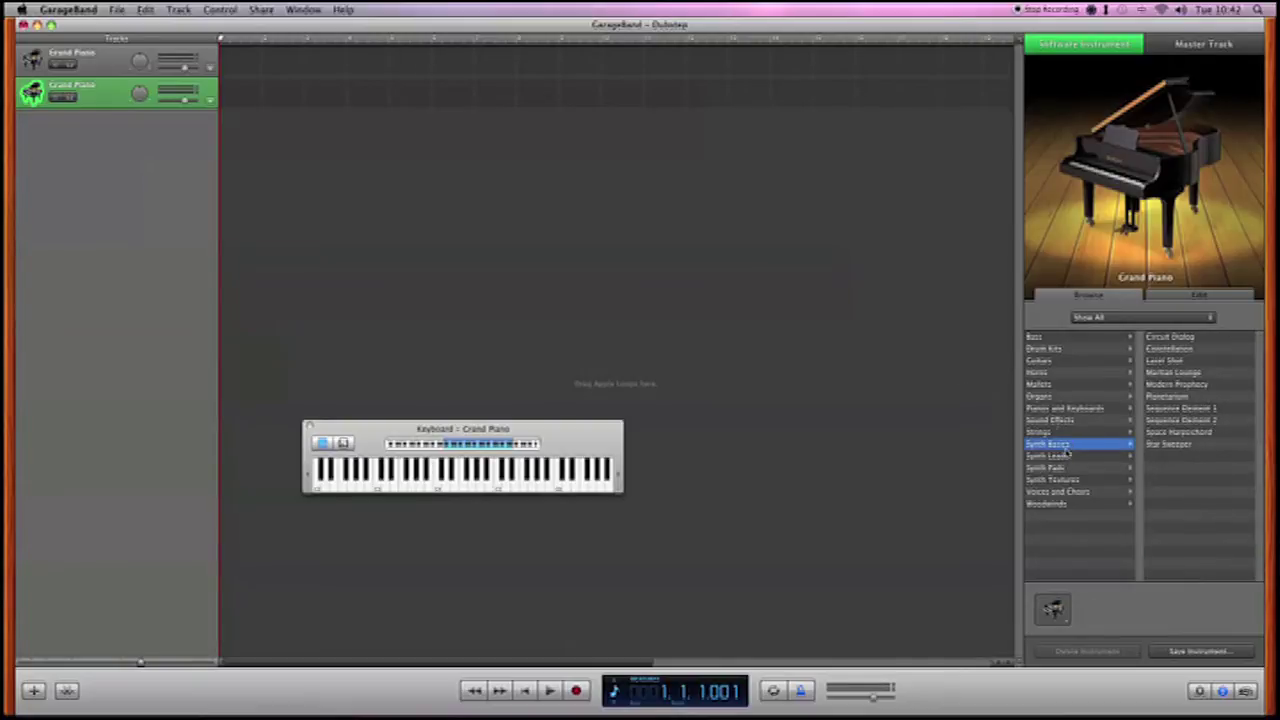
left_click(1056, 421)
left_click(1056, 457)
left_click(1176, 384)
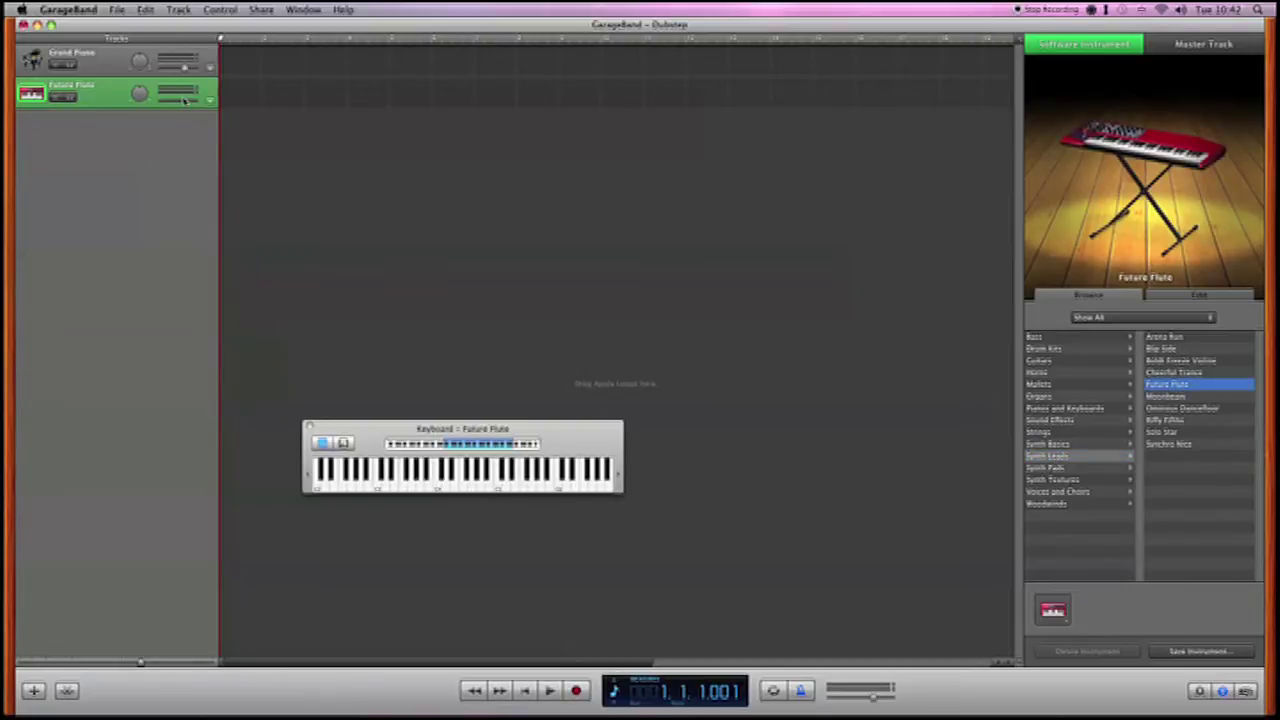
Step: Audition Future Flute on the on-screen keyboard, shifting the note range lower
left_click(254, 103)
left_click(432, 477)
left_click(335, 477)
left_click(432, 444)
left_click(395, 487)
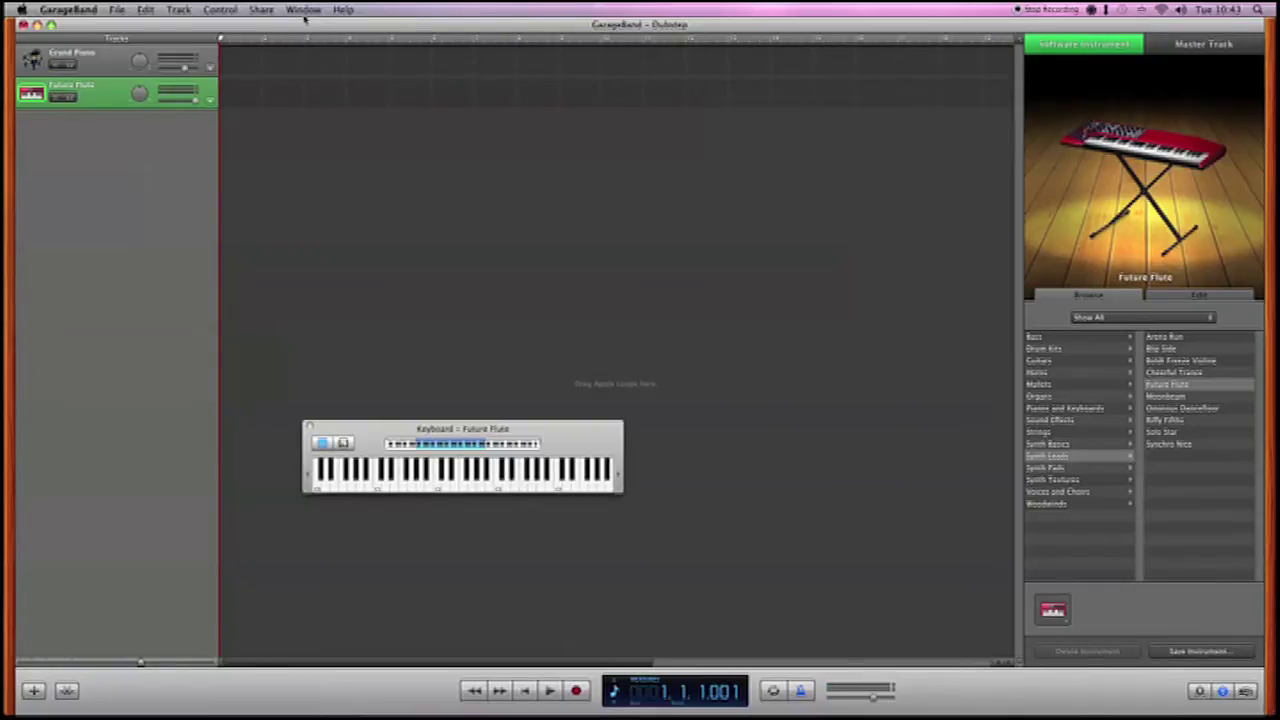
Step: Insert Automatic Filter into an empty effect slot on the Future Flute track and open its window
left_click(1175, 298)
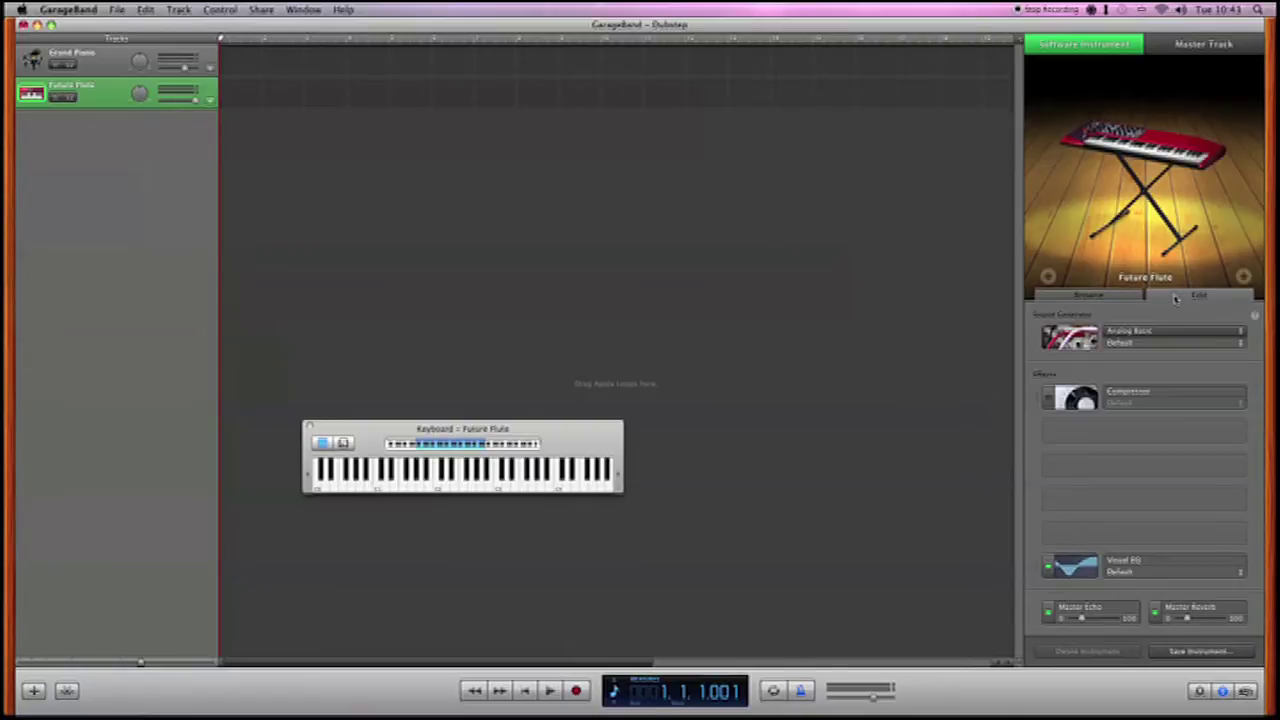
left_click(1117, 432)
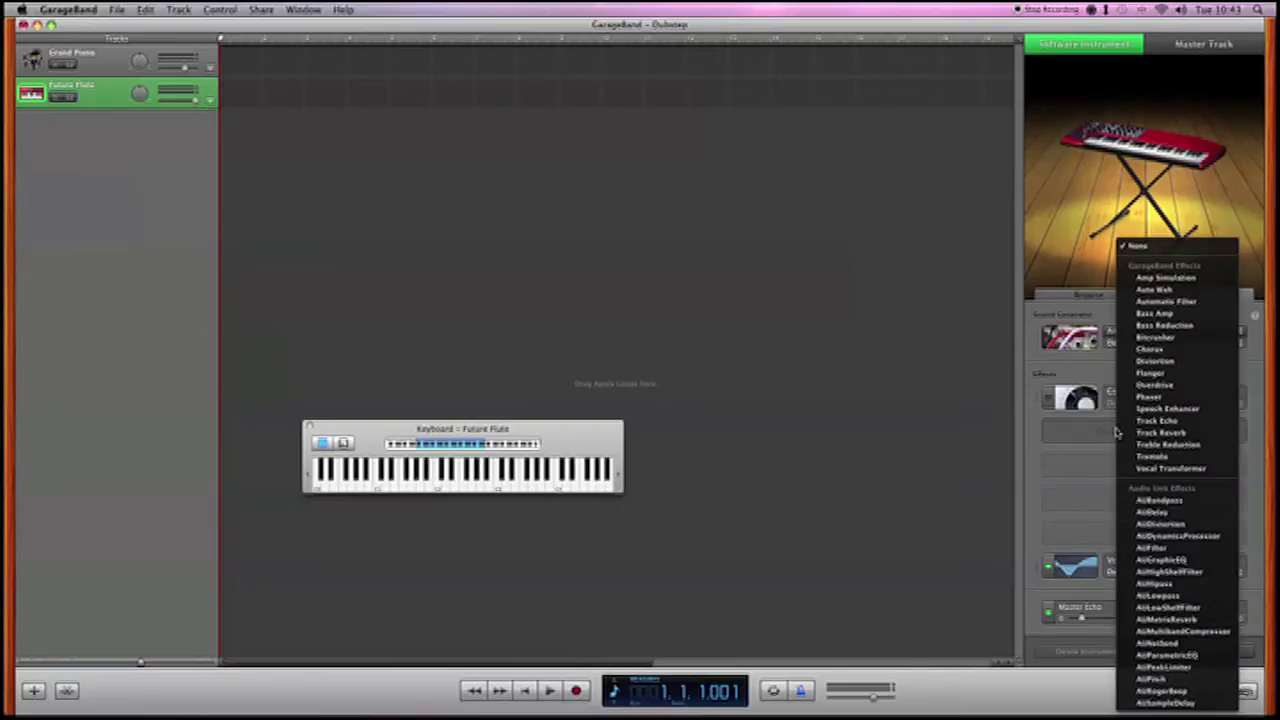
left_click(1168, 302)
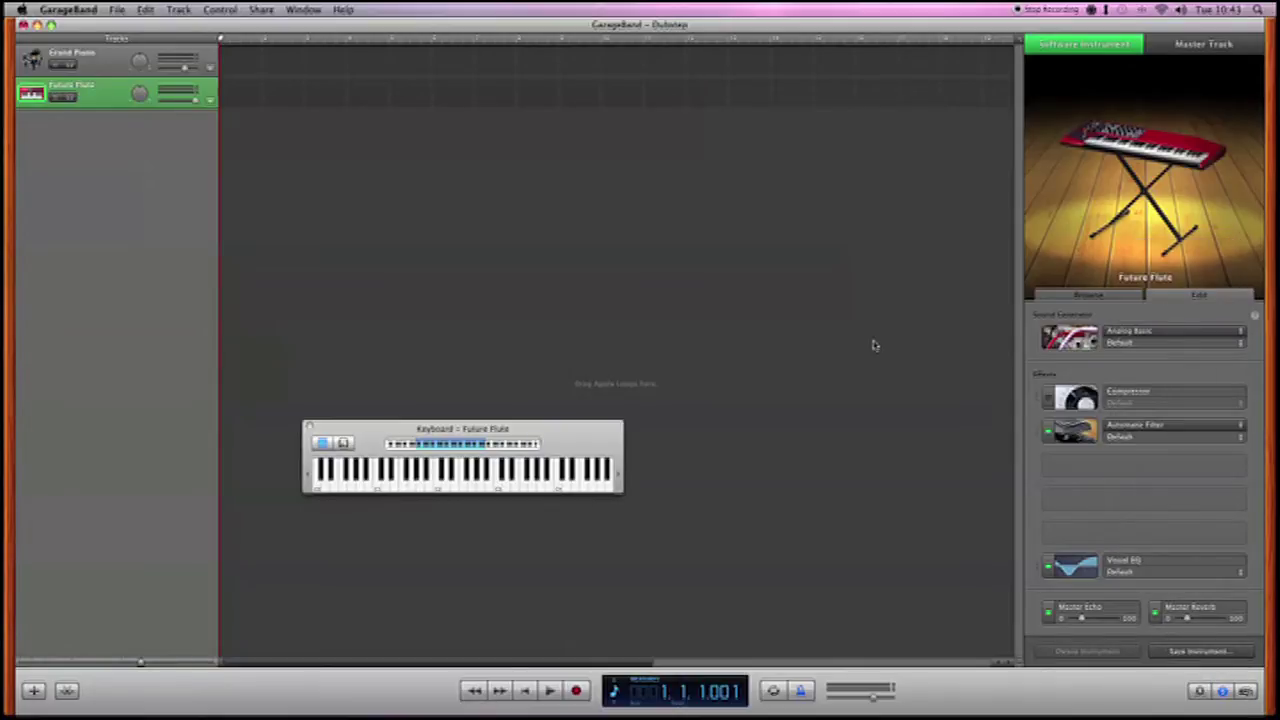
left_click(1118, 428)
left_click(1145, 426)
left_click(1074, 430)
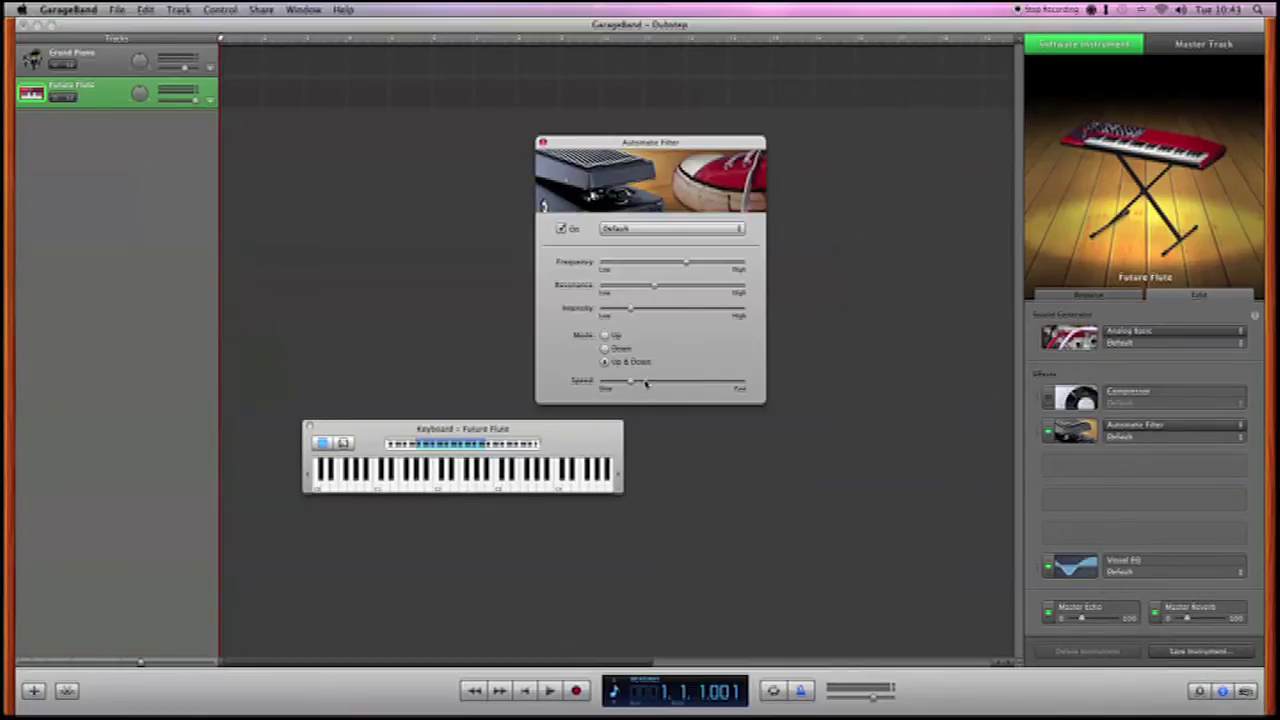
Step: Switch to Musical Typing, test notes, and make first Speed and Intensity adjustments
left_click(343, 443)
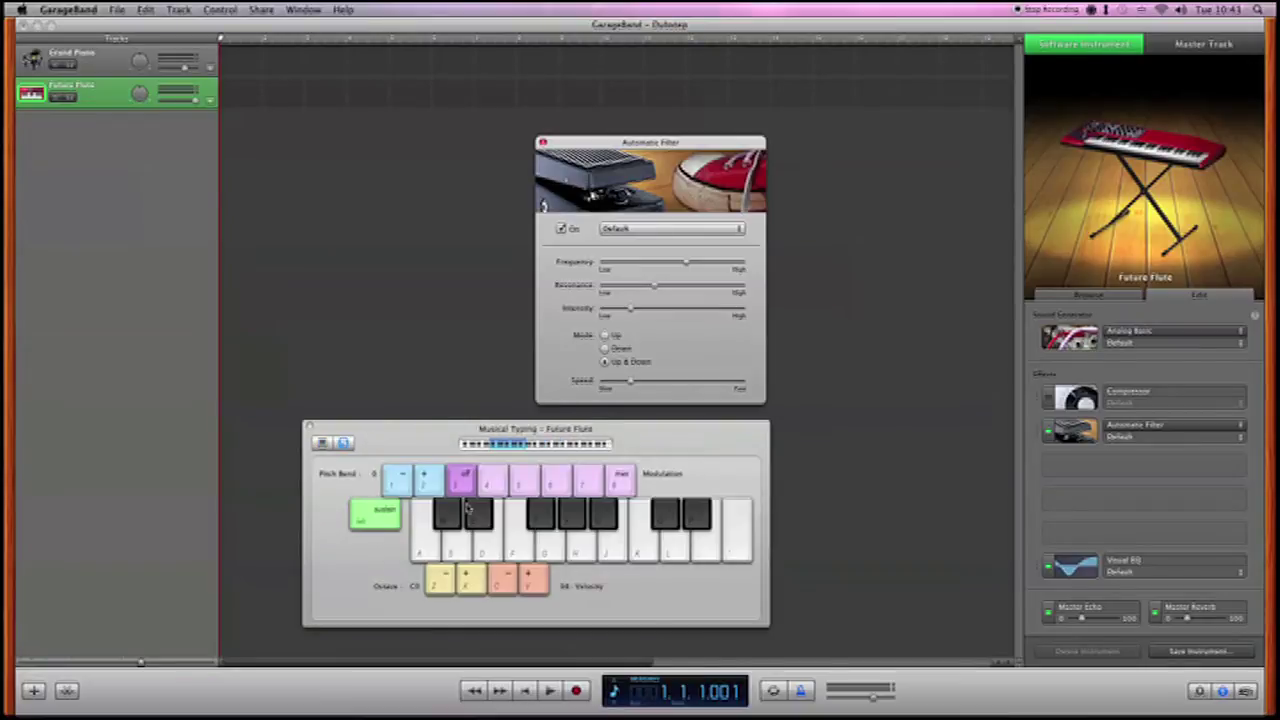
left_click(470, 580)
key("h")
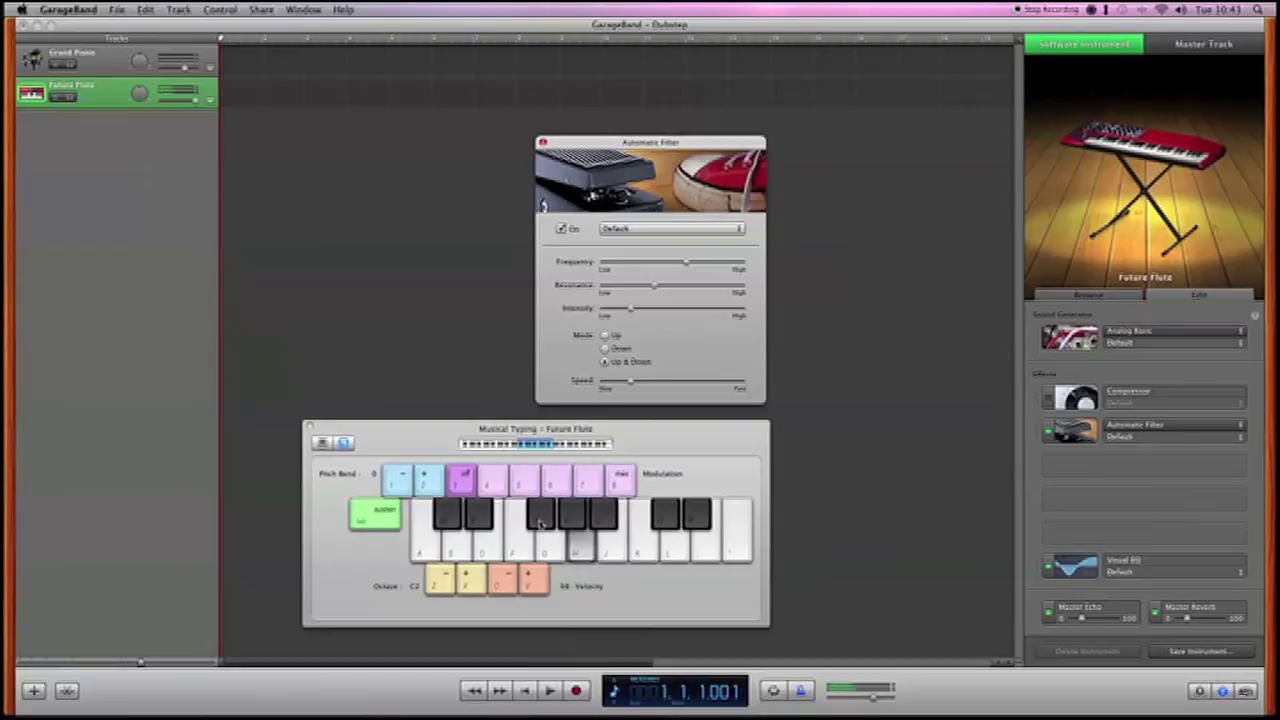
key("h")
left_click_drag(657, 385, 688, 384)
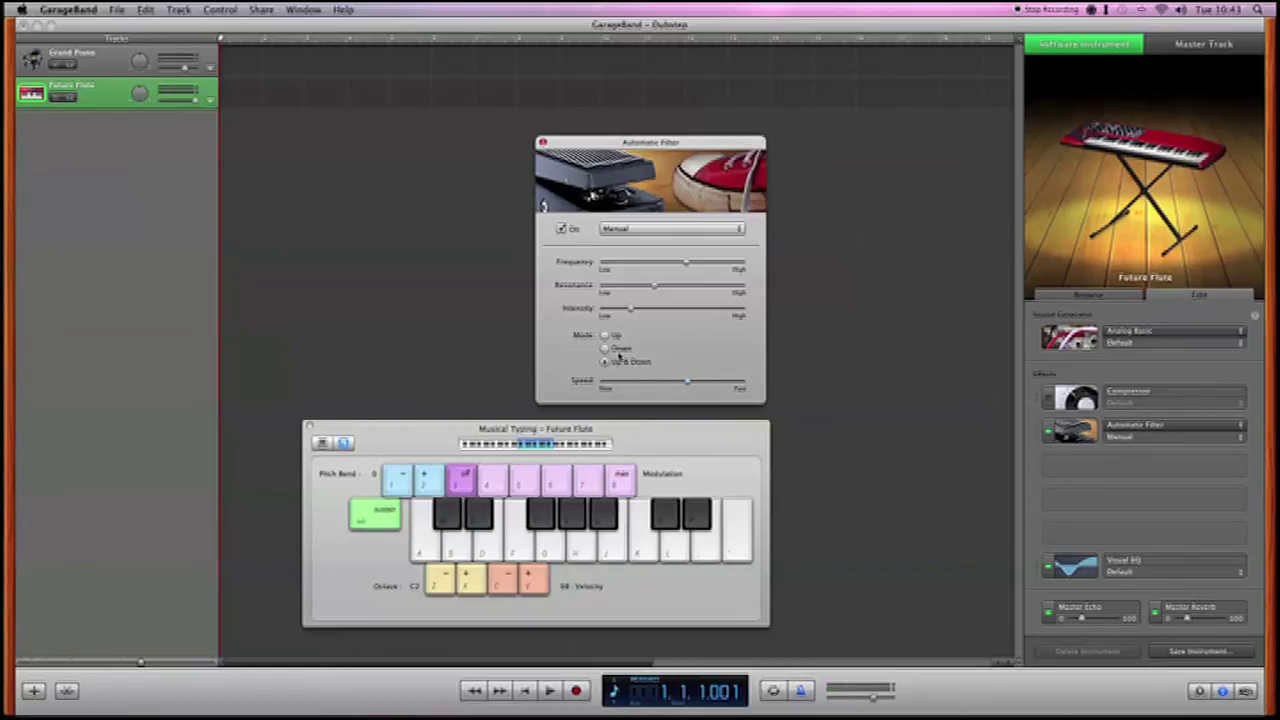
left_click_drag(641, 315, 656, 312)
Step: In octave C1, lower resonance, set frequency 44%, intensity 80% and speed 1/16d
left_click(436, 588)
left_click(477, 516)
key("t")
left_click_drag(654, 287, 614, 288)
mouse_move(680, 264)
left_mouse_down()
mouse_move(665, 263)
mouse_move(686, 265)
left_mouse_up()
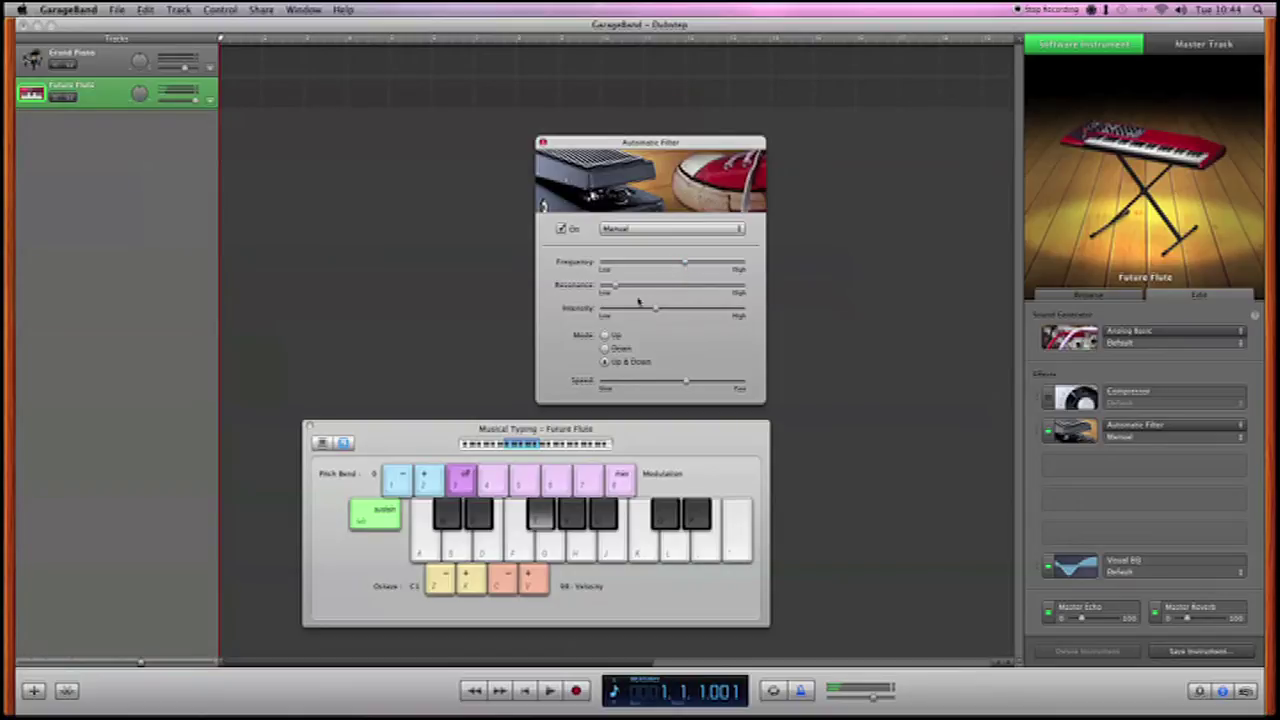
mouse_move(636, 309)
left_mouse_down()
mouse_move(676, 313)
mouse_move(647, 313)
left_mouse_up()
mouse_move(687, 384)
left_mouse_down()
mouse_move(707, 386)
mouse_move(684, 388)
left_mouse_up()
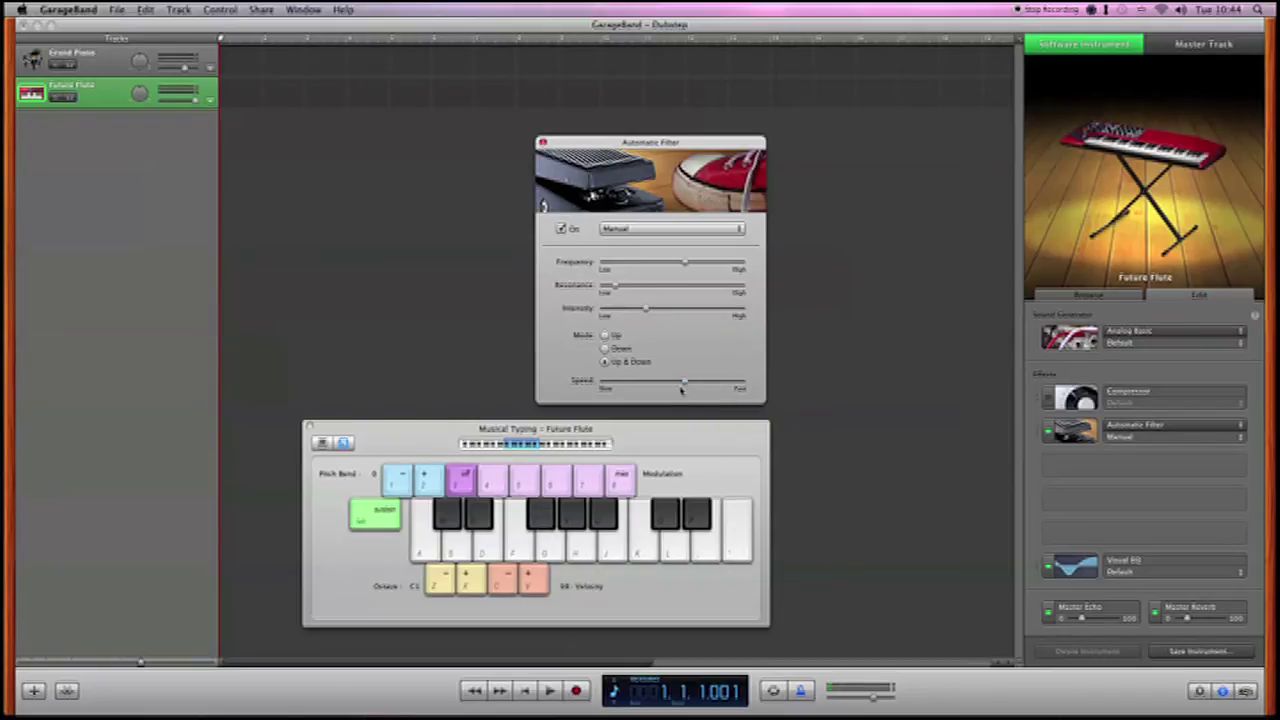
Step: Add a Distortion effect to the track with its drive turned to the minimum
left_click(367, 290)
left_click(1120, 468)
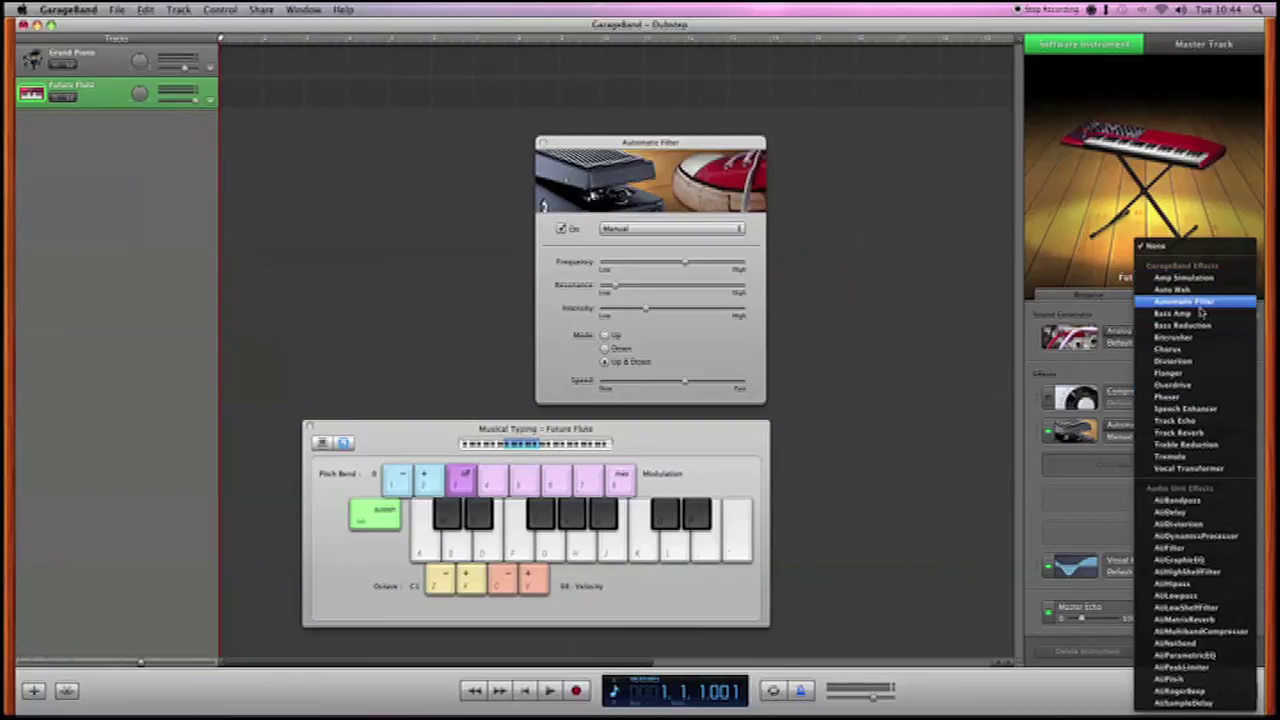
left_click(1180, 361)
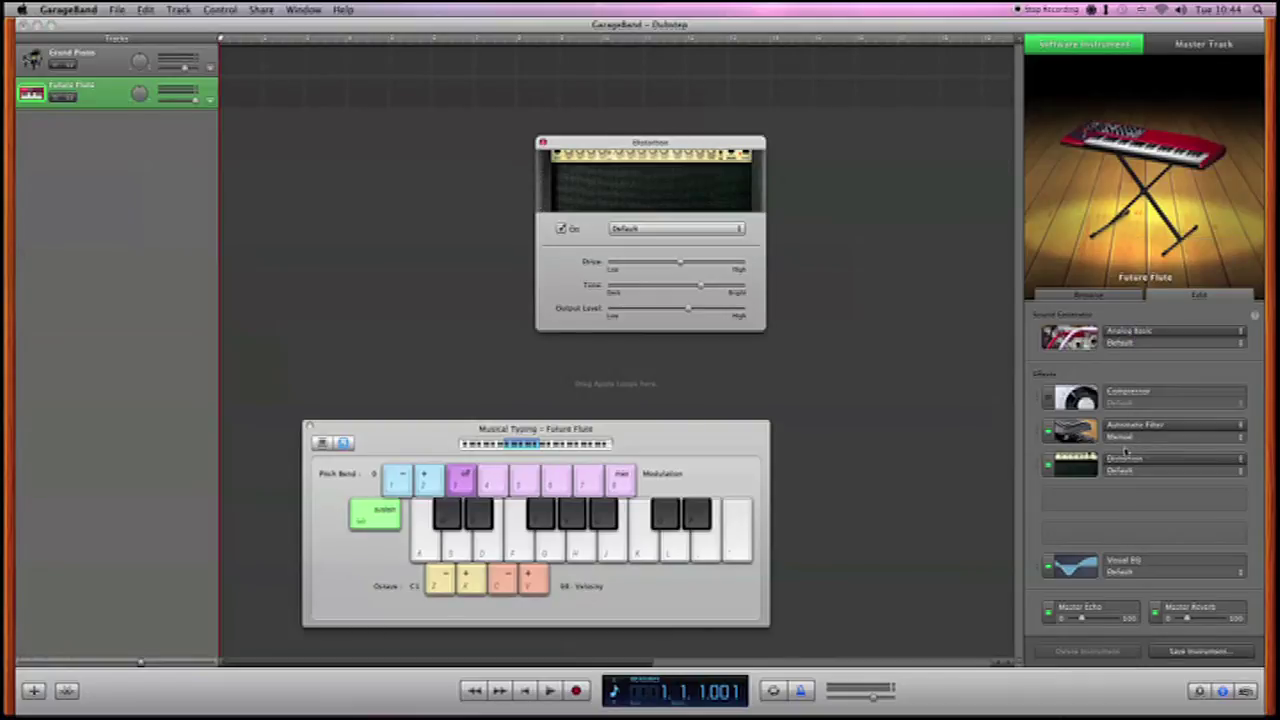
left_click(651, 264)
left_click(541, 520)
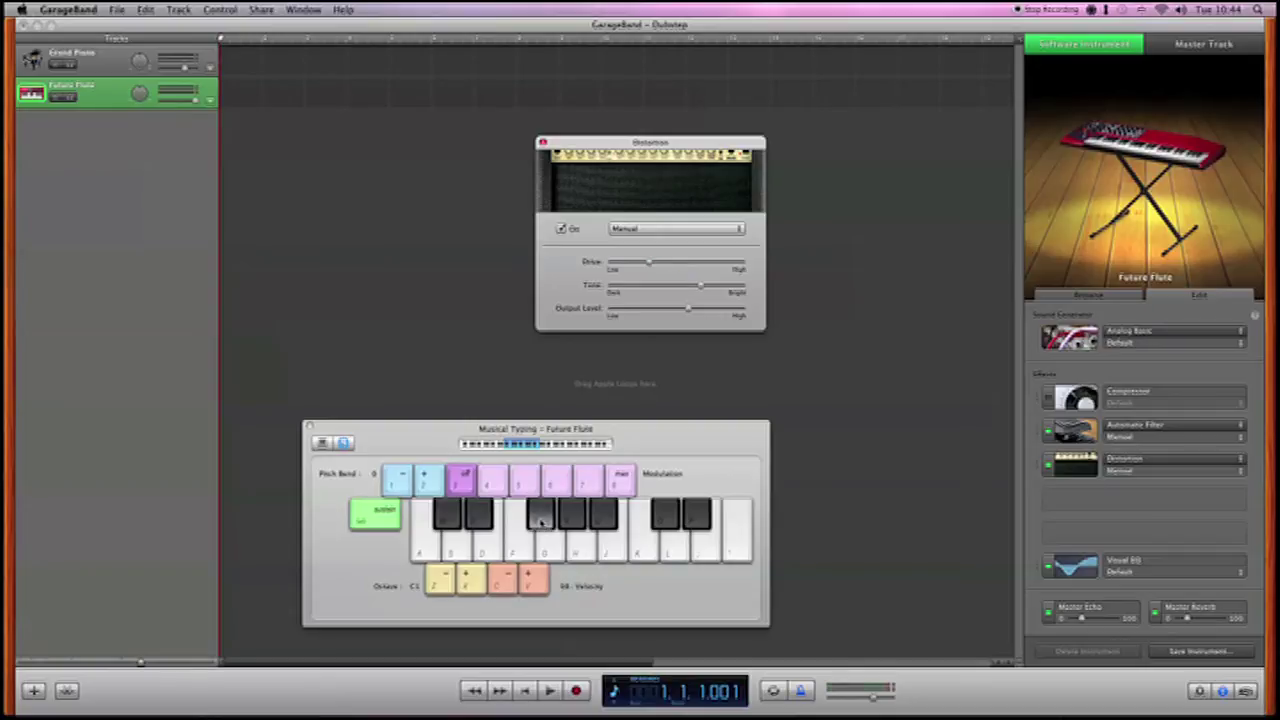
left_click(620, 263)
left_click(544, 516)
Step: Audition the new tone, then raise Musical Typing velocity to 127 and test again
left_click(481, 518)
left_click(459, 528)
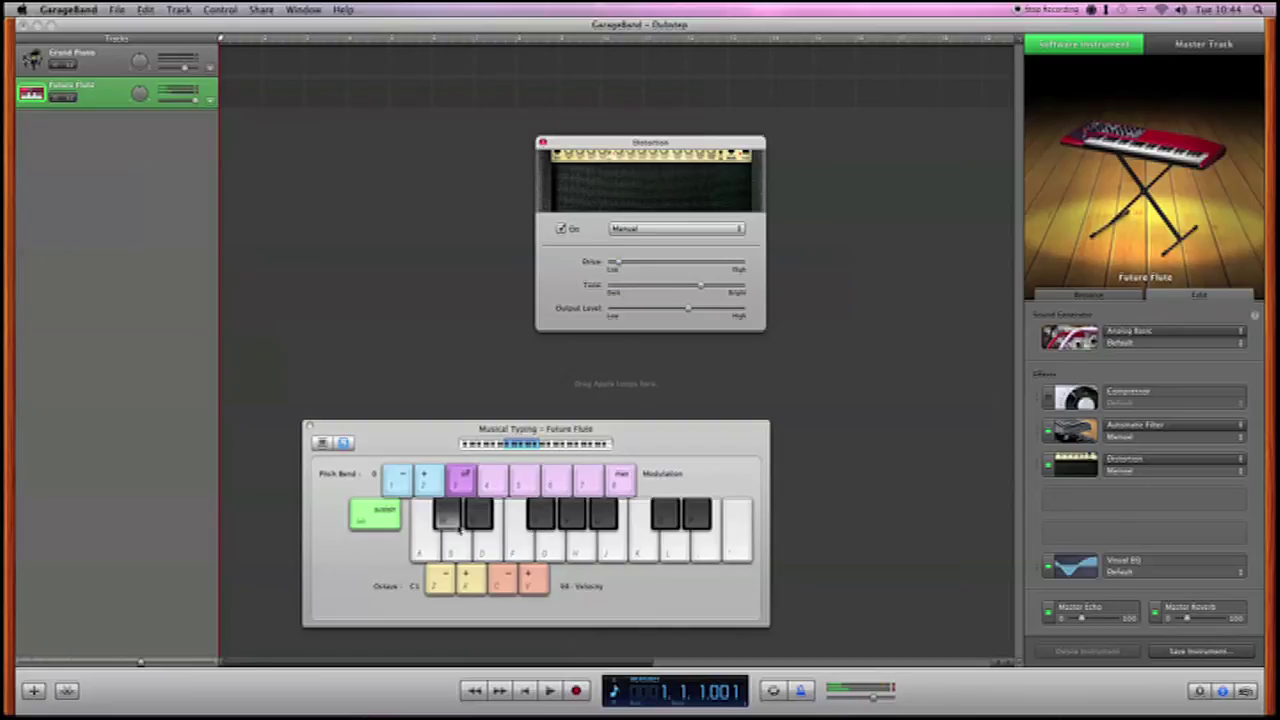
left_click(490, 535)
left_click(562, 526)
left_click(535, 580)
left_click(535, 580)
left_click(481, 520)
left_click(545, 524)
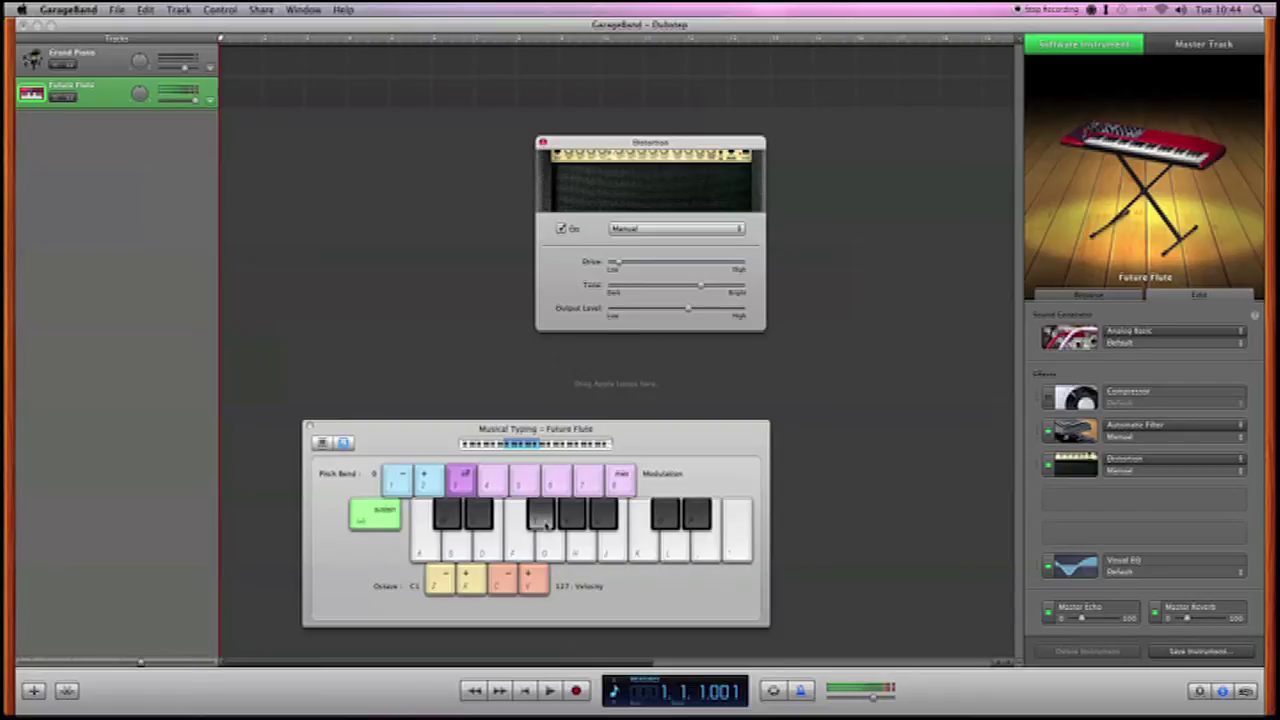
left_click(488, 540)
left_click(440, 522)
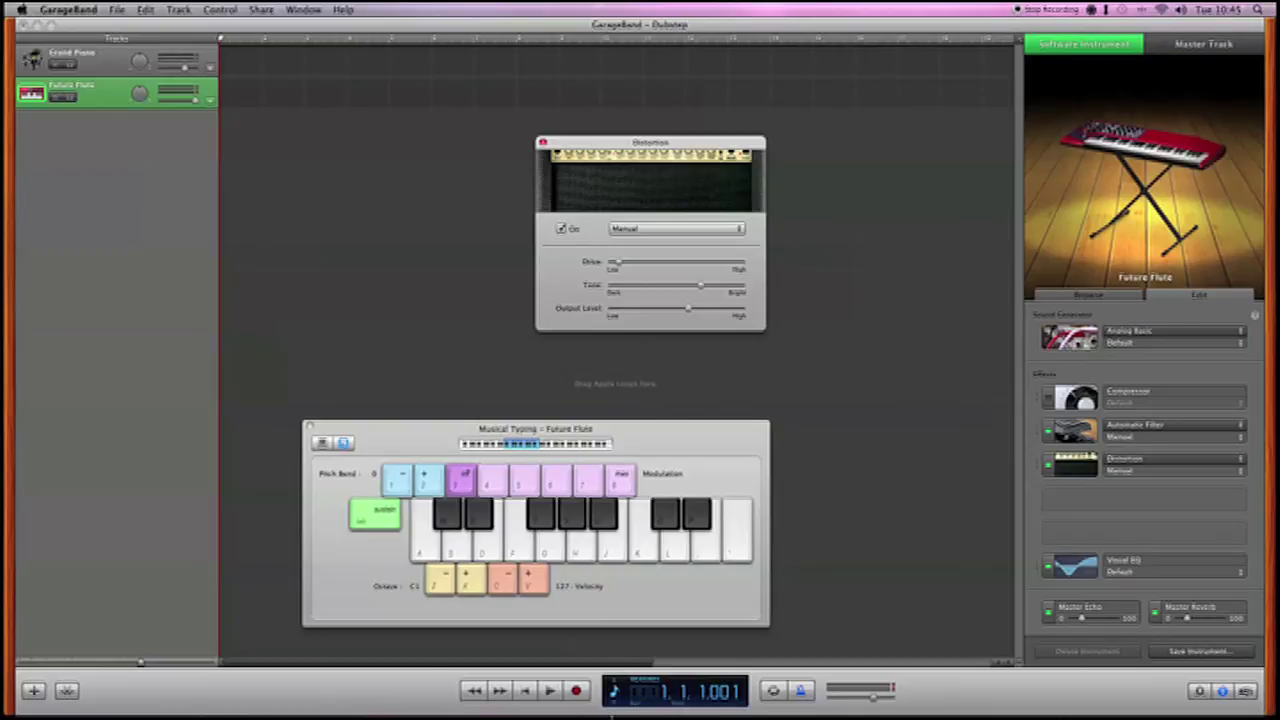
Step: Record a short region of two sustained black-key notes on the Future Flute track
key("r")
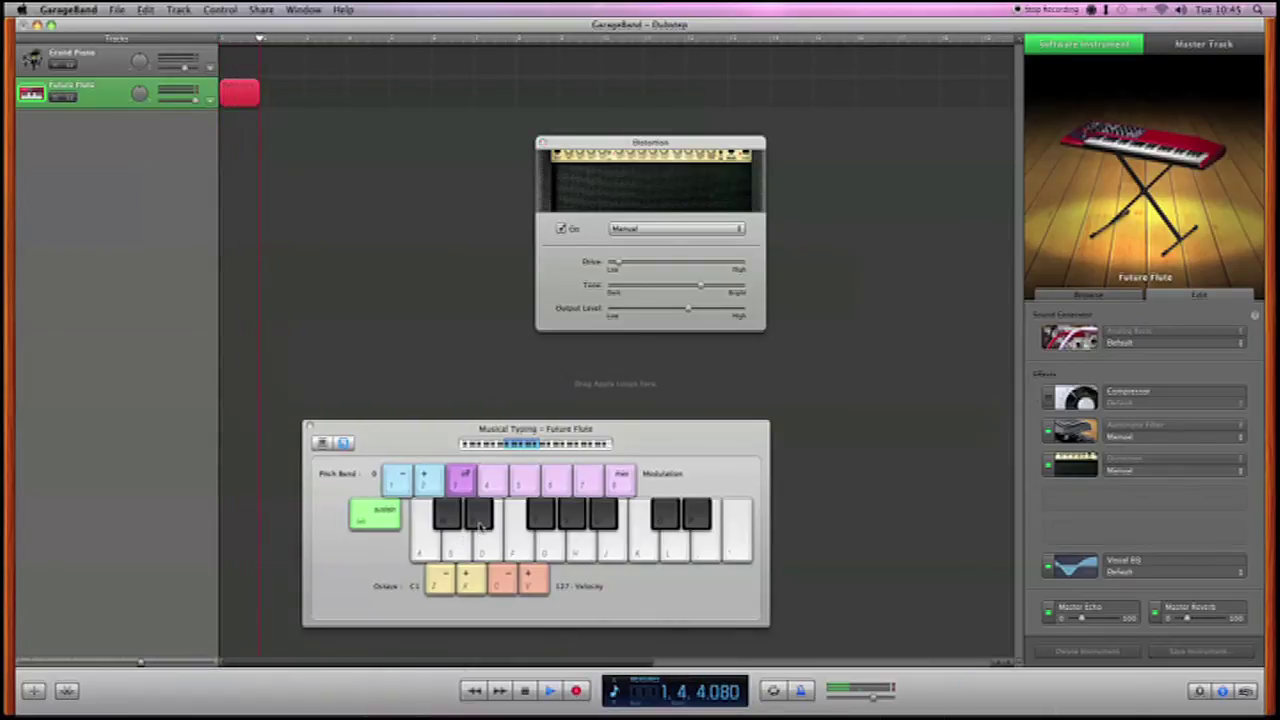
left_click(480, 518)
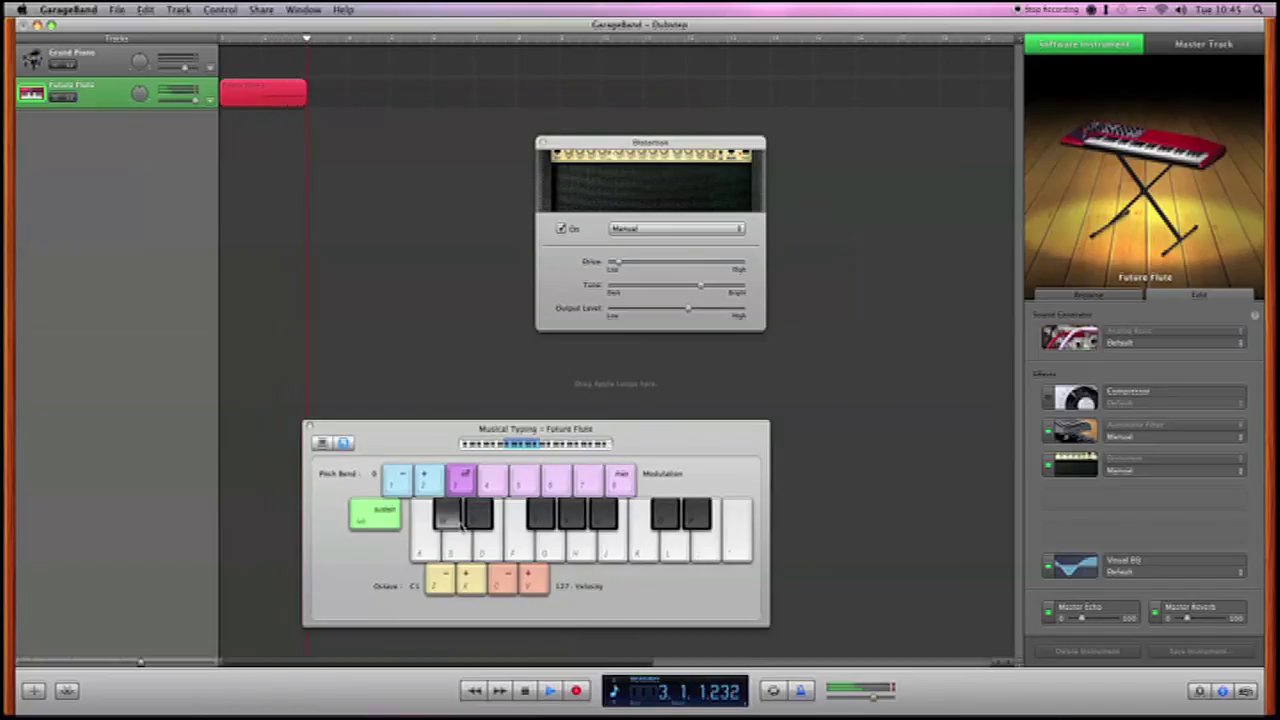
left_click(462, 520)
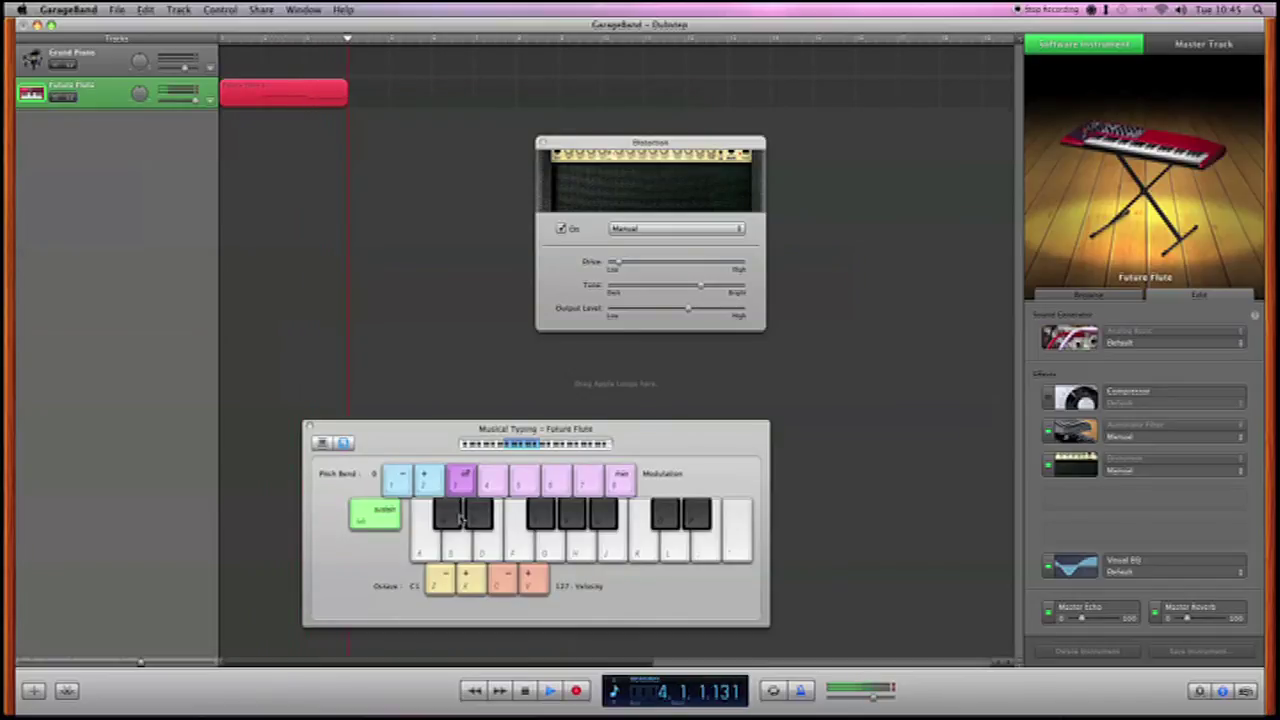
key("space")
Step: In the Piano Roll, nudge the second note earlier and extend it to the region's end
double_click(307, 95)
left_click(309, 426)
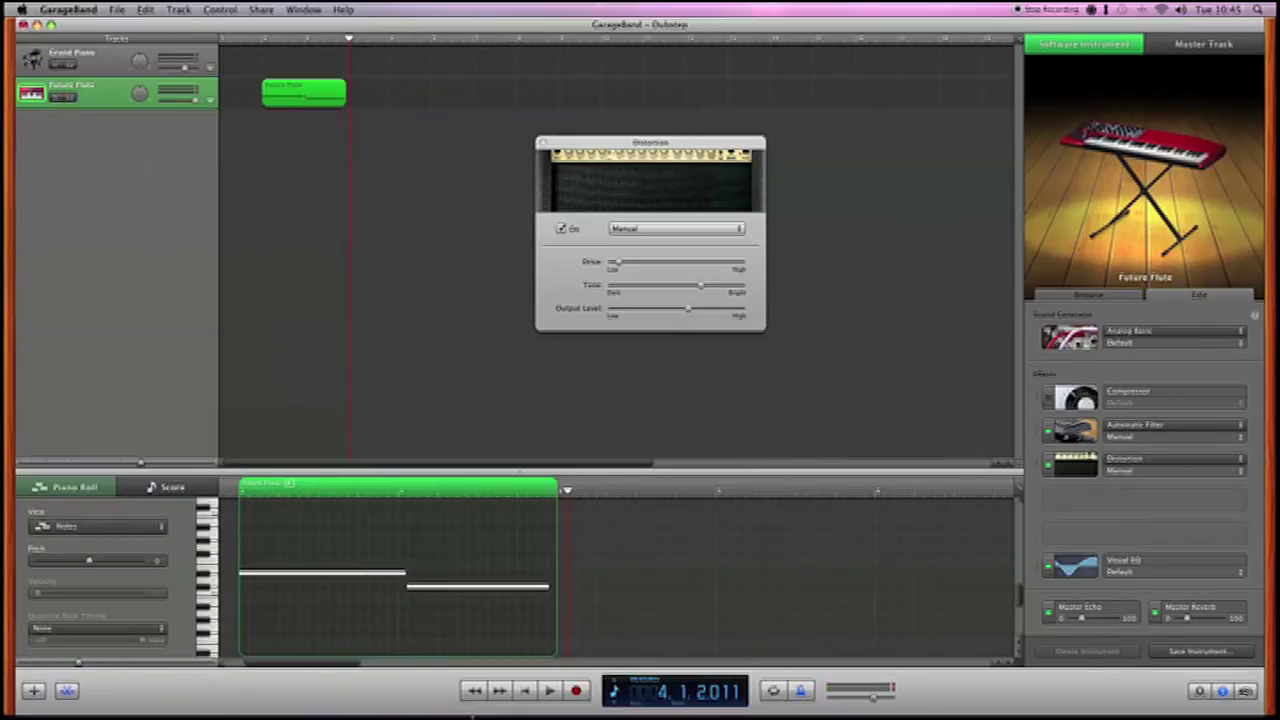
left_click(414, 588)
left_click_drag(409, 587, 401, 589)
left_click_drag(549, 588, 558, 589)
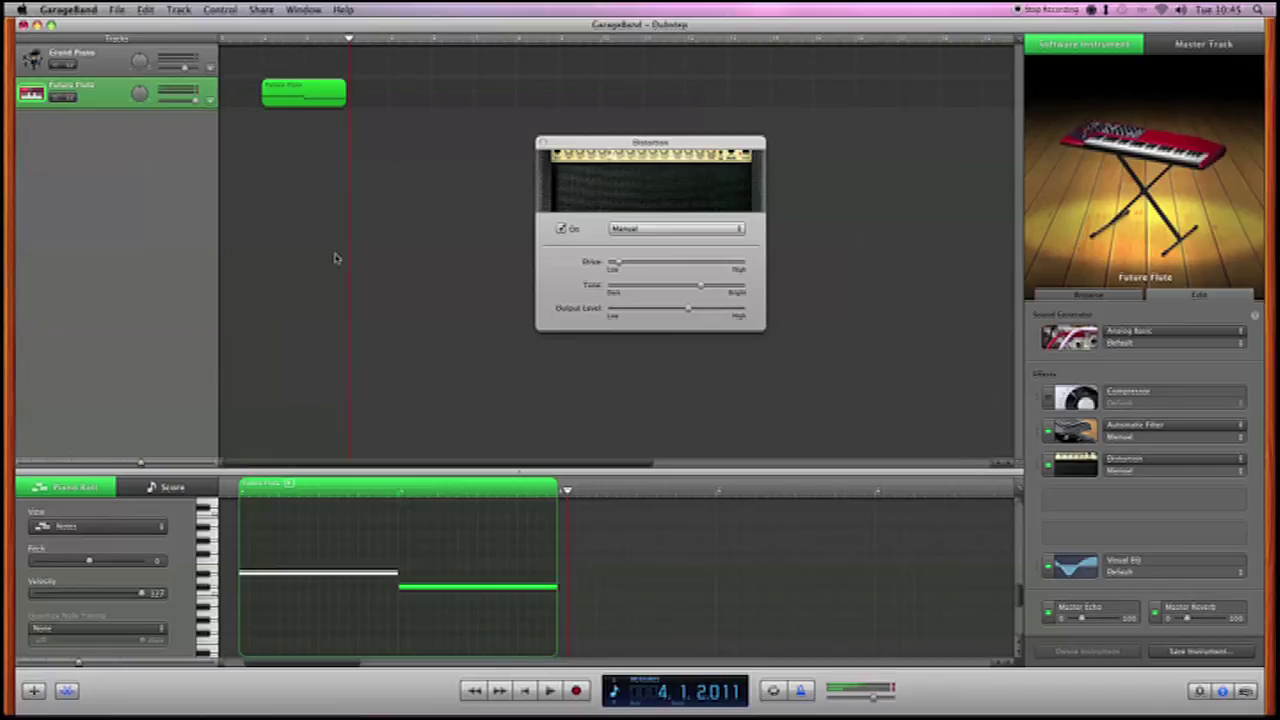
Step: Move the region to bar 1 and set a cycle loop covering just the region
left_click_drag(313, 104, 271, 104)
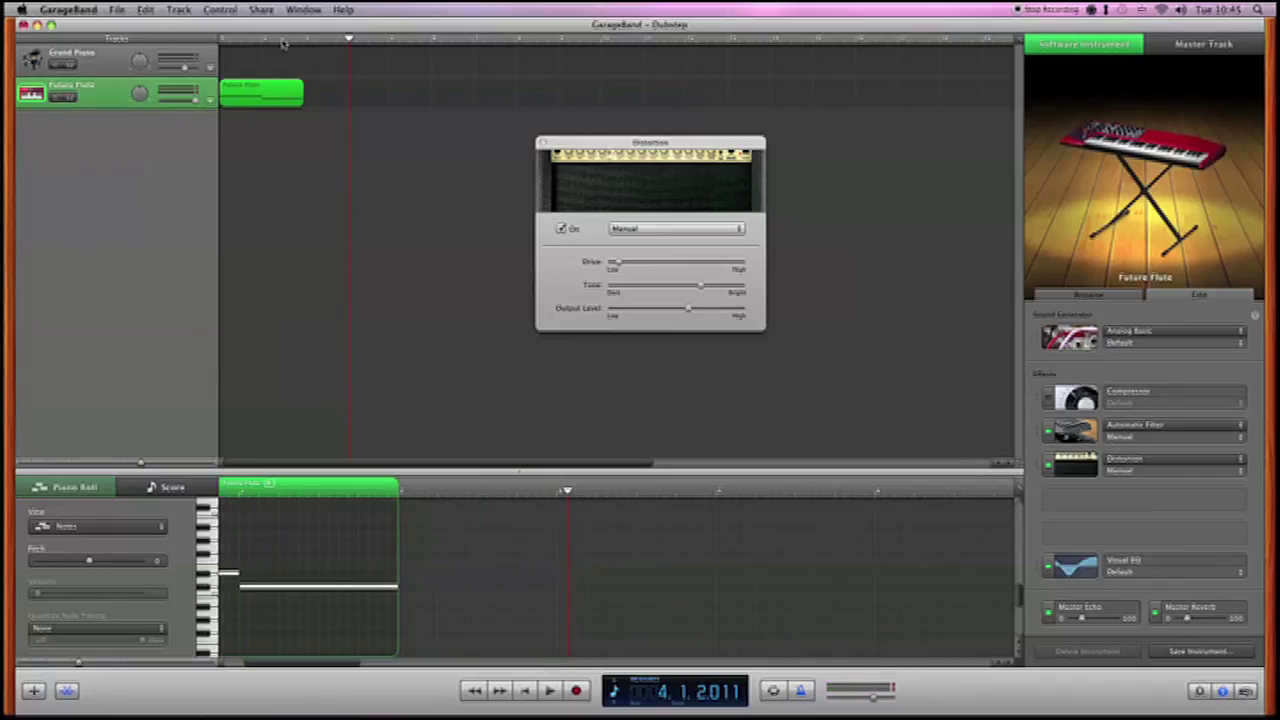
key("Home")
key("c")
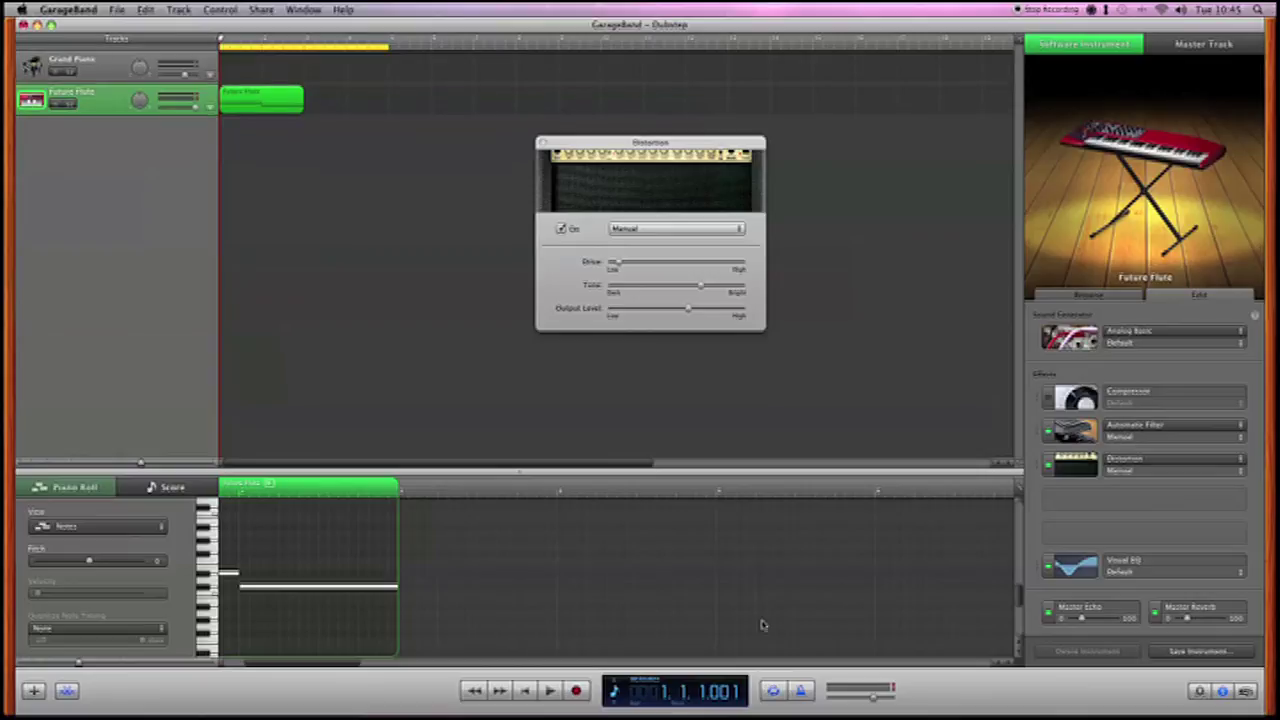
left_click_drag(386, 48, 300, 49)
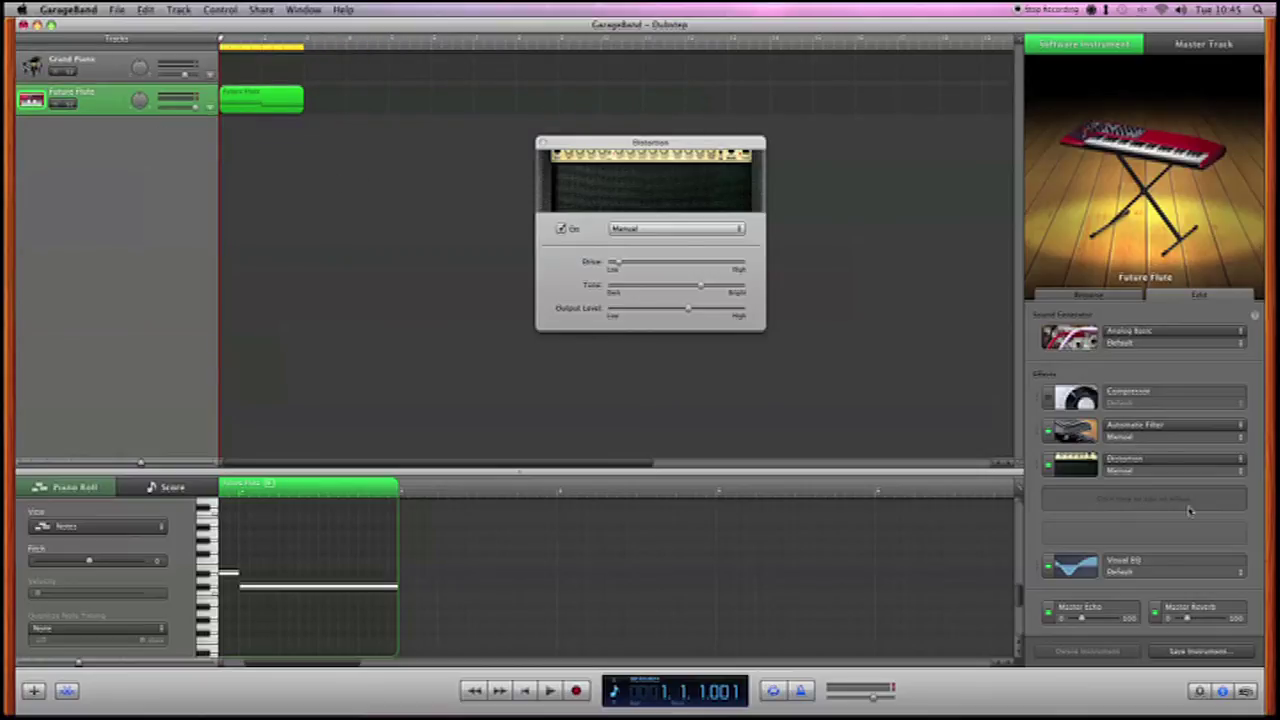
Step: Speed the Automatic Filter up to 1/16 while the loop plays
left_click(1068, 436)
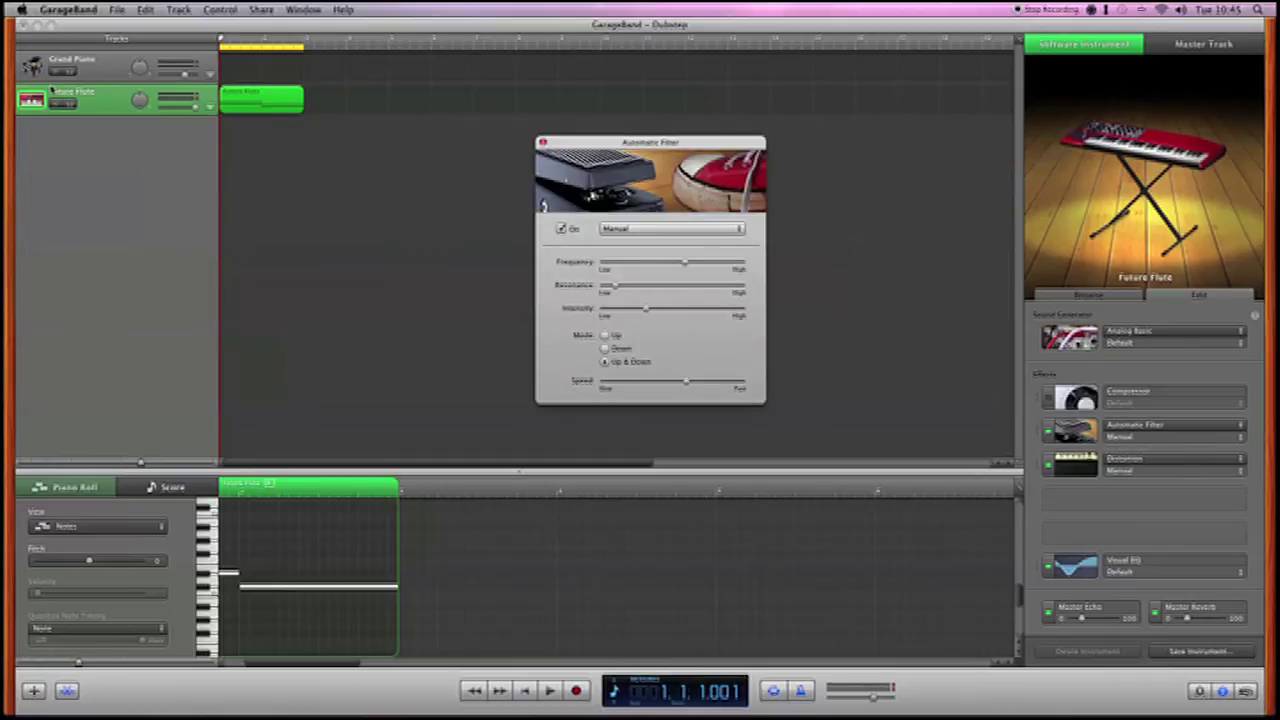
key("space")
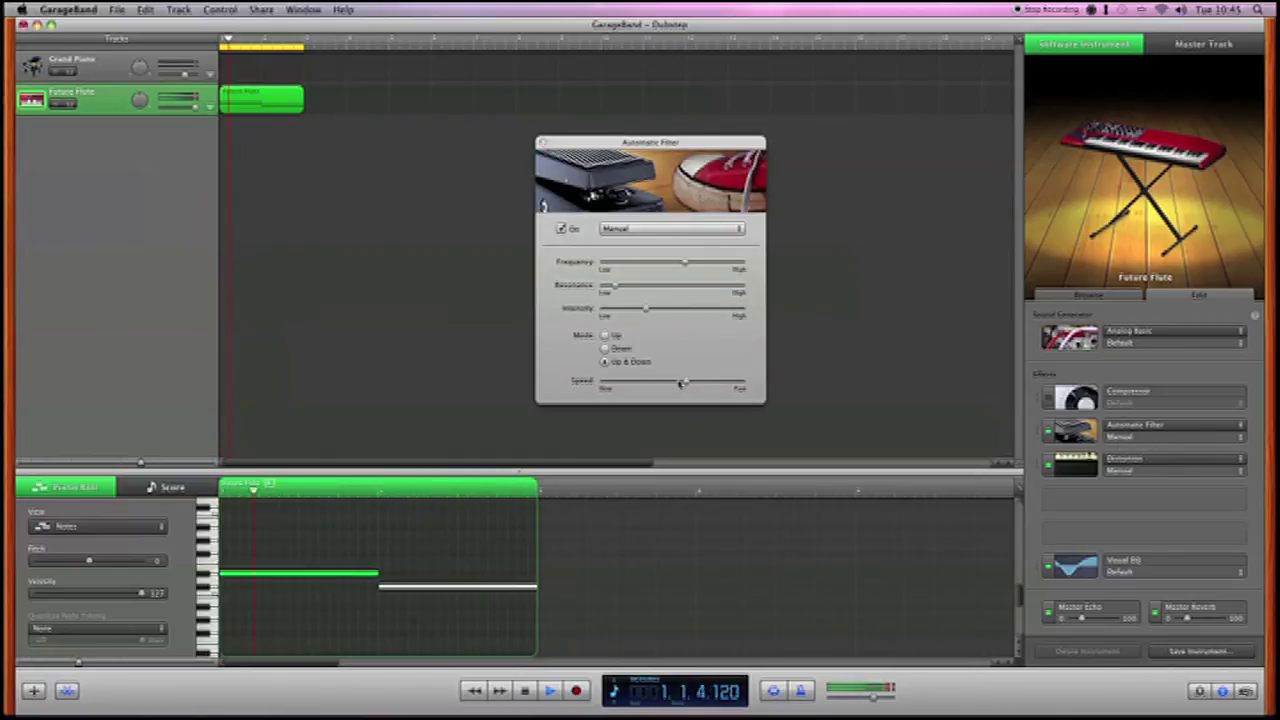
left_click_drag(686, 383, 699, 387)
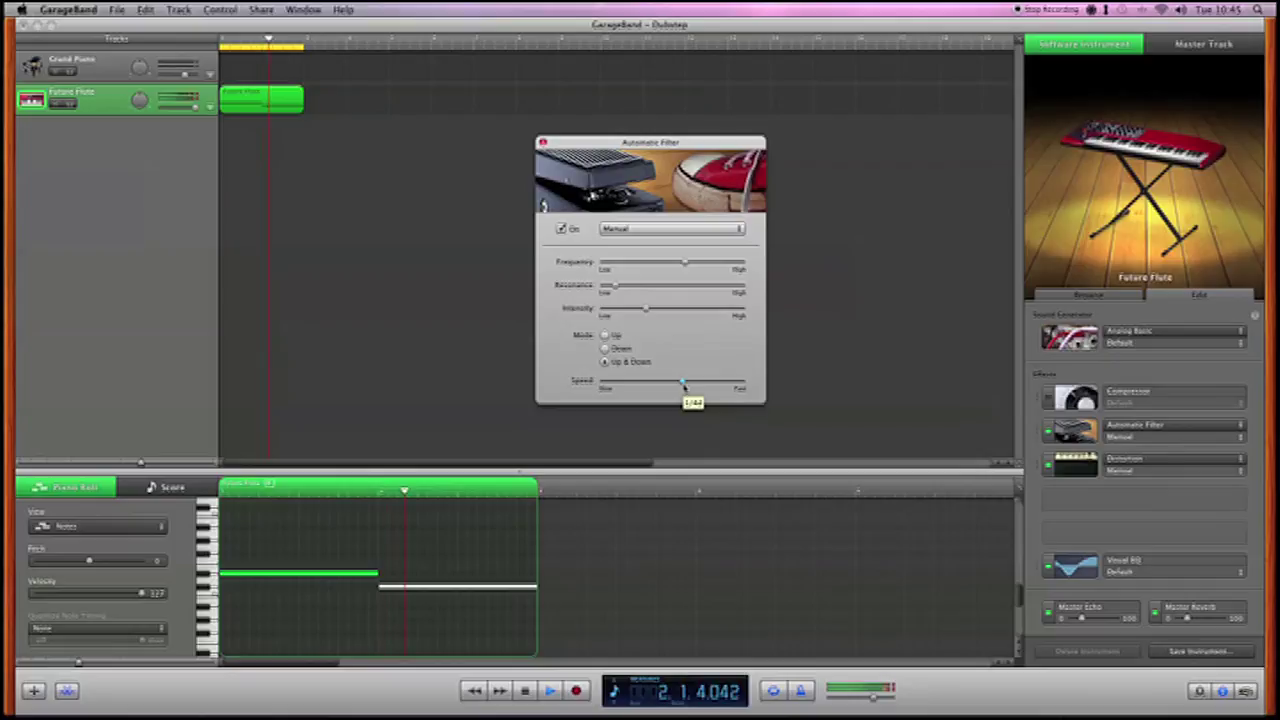
mouse_move(684, 387)
left_mouse_down()
mouse_move(720, 386)
mouse_move(693, 386)
left_mouse_up()
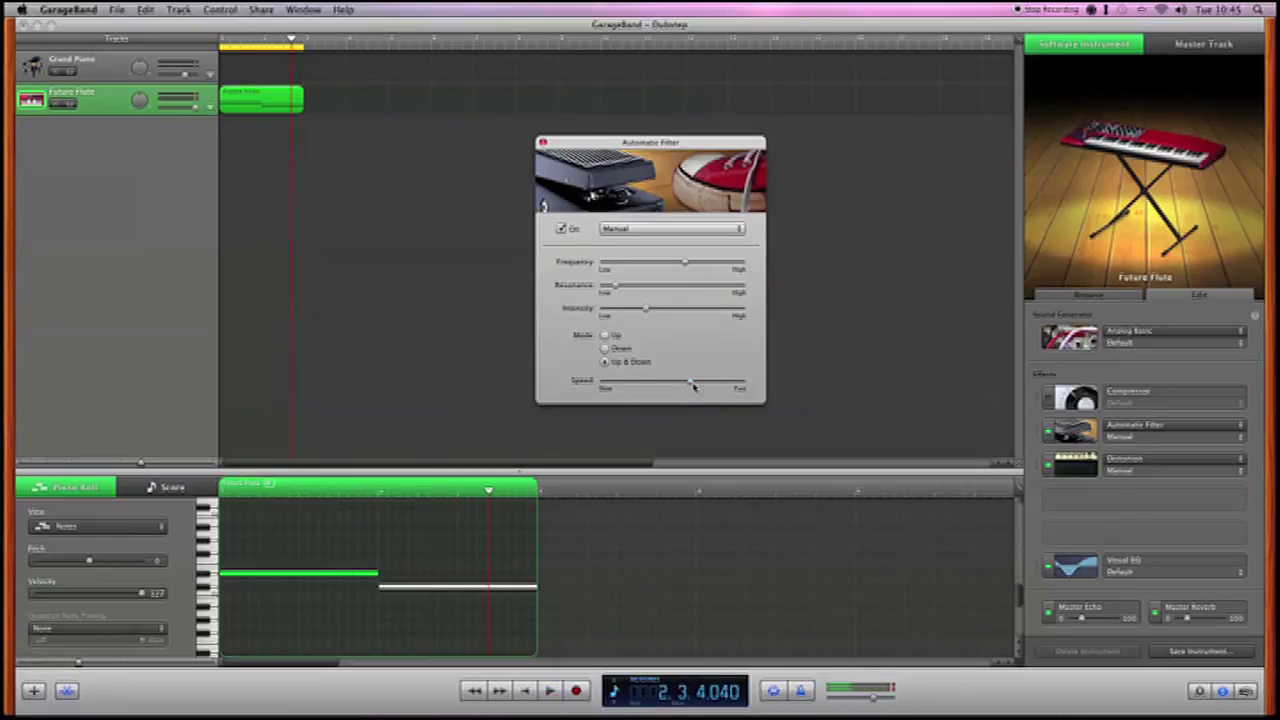